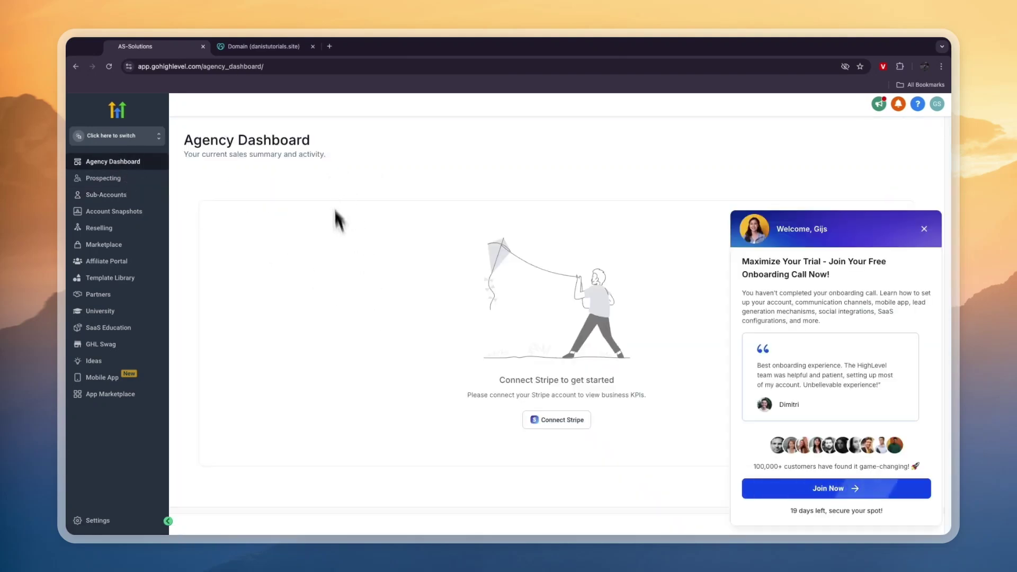
# - Return to the GoHighLevel agency dashboard and bring up the sub-account switcher list
pyautogui.hotkey('ctrl', 'Tab')
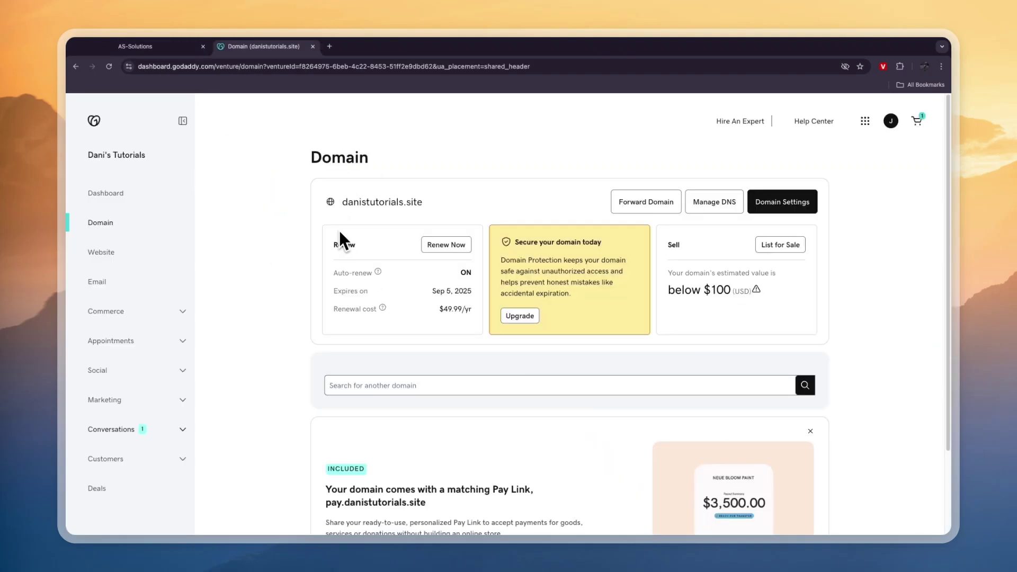
pyautogui.hotkey('ctrl', 'shift', 'Tab')
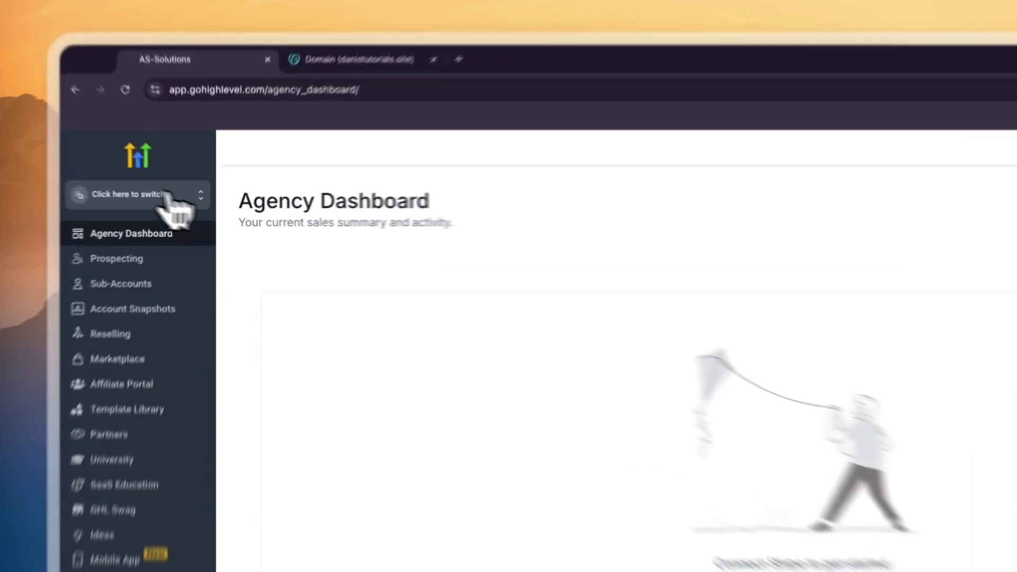
pyautogui.click(167, 196)
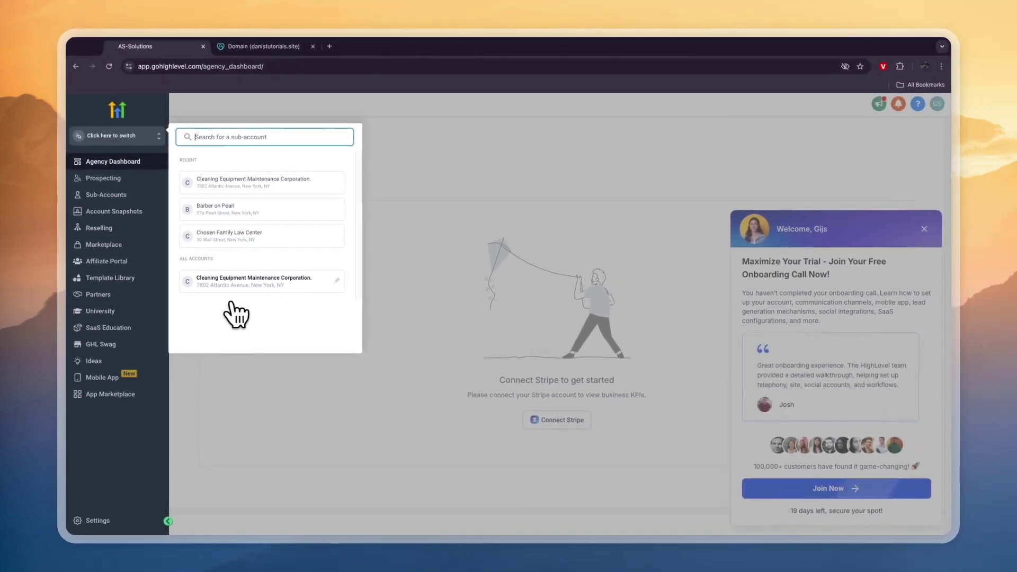
# - Enter the Cleaning Equipment Maintenance Corporation sub-account and go to its Settings > Domains page
pyautogui.click(225, 280)
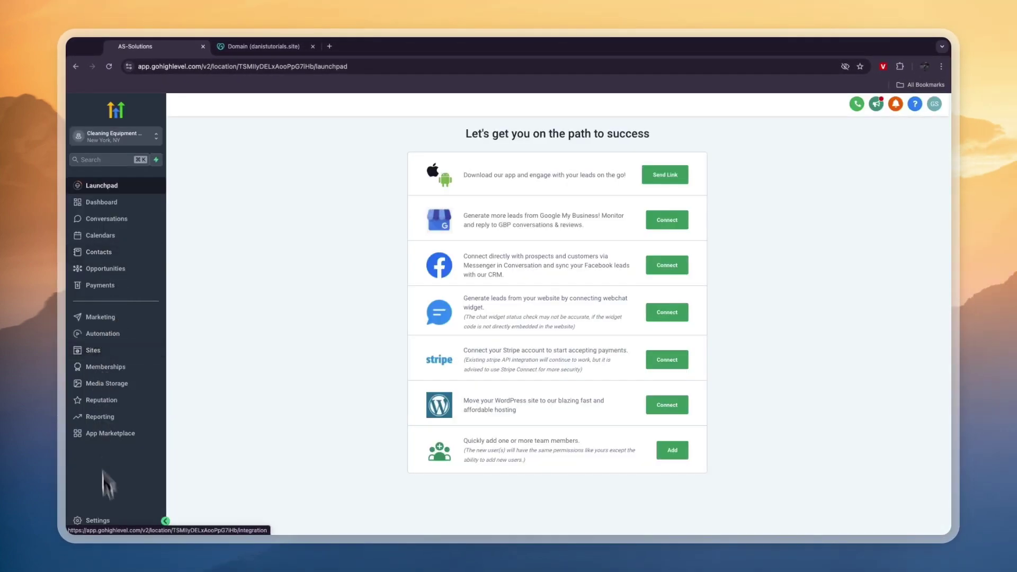
pyautogui.click(126, 523)
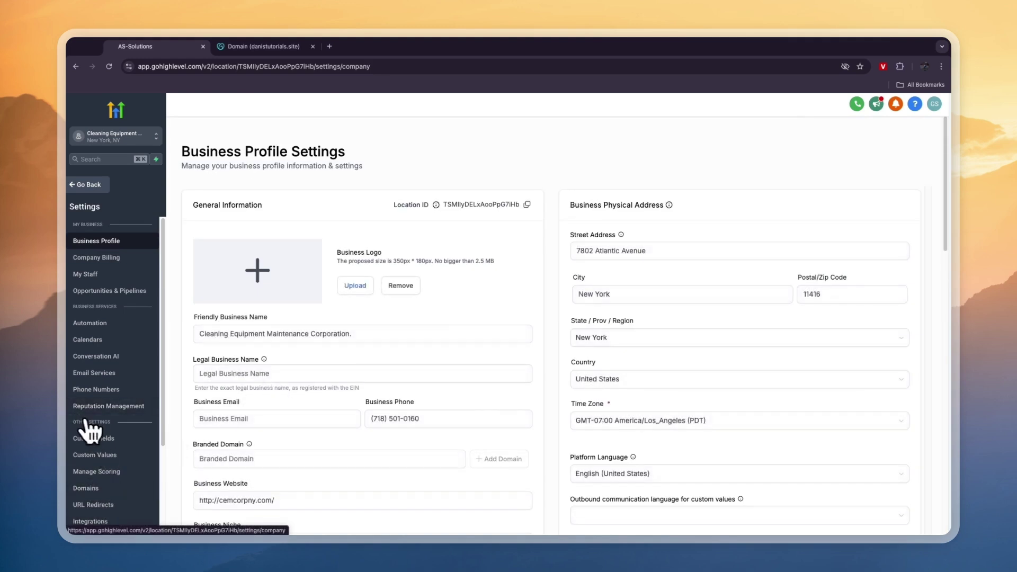
pyautogui.click(86, 488)
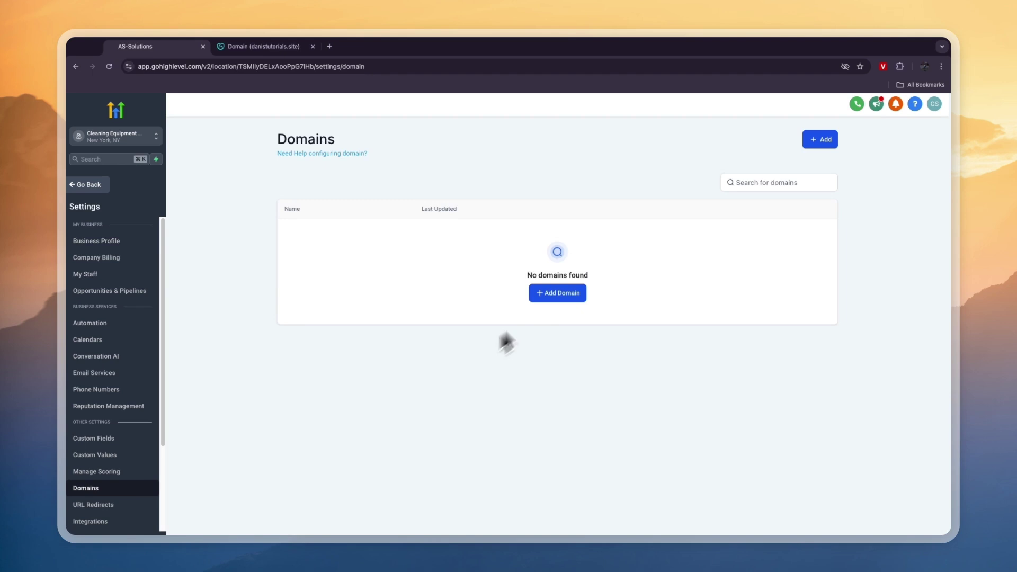
# - Start Add Domain and paste danistutorials.site, copied from the GoDaddy page, into Domain URL
pyautogui.click(539, 295)
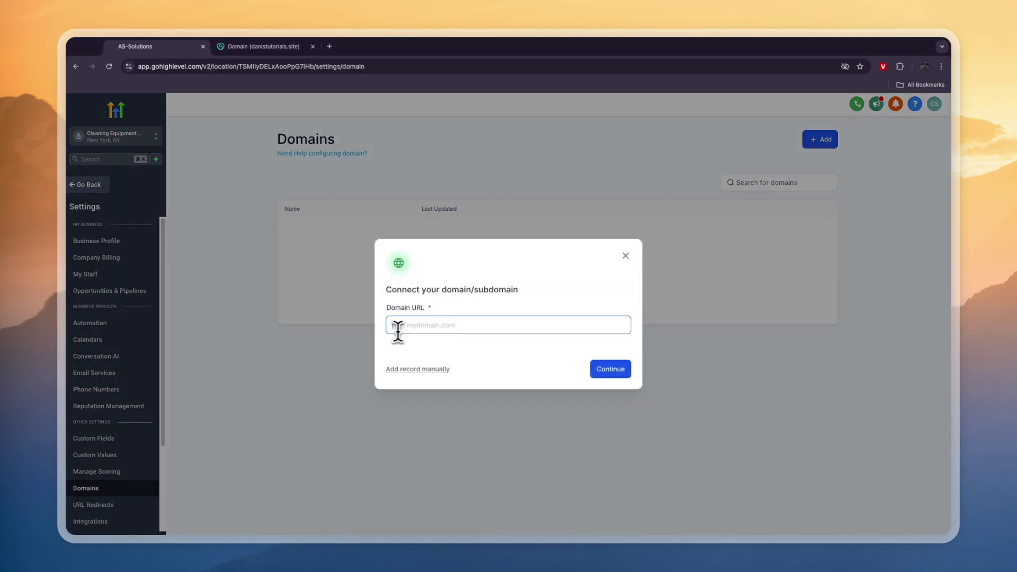
pyautogui.click(272, 50)
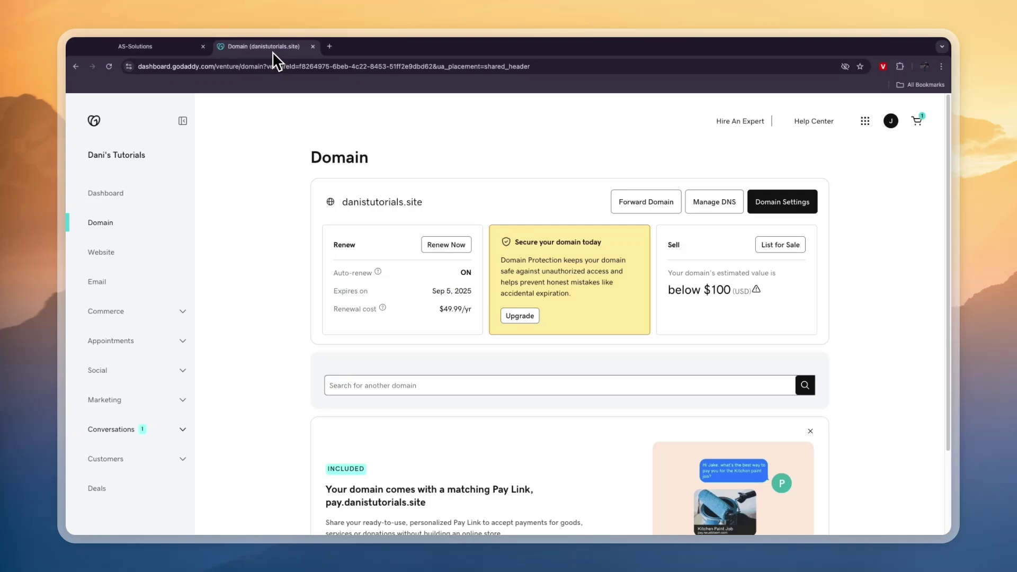
pyautogui.moveTo(343, 201); pyautogui.dragTo(422, 204)
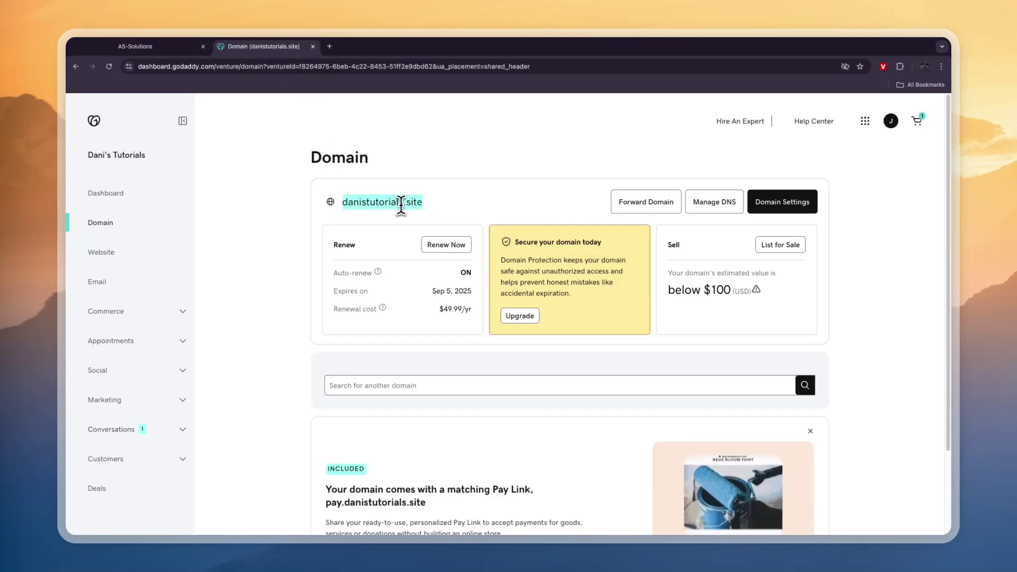
pyautogui.rightClick(397, 200)
pyautogui.click(424, 226)
pyautogui.click(154, 46)
pyautogui.click(408, 318)
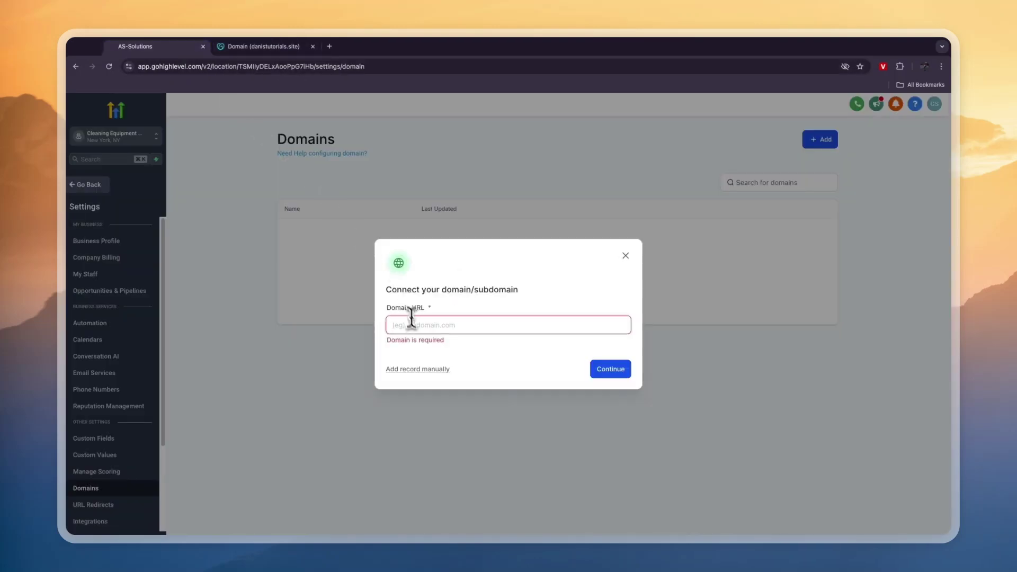
pyautogui.press('super+v')
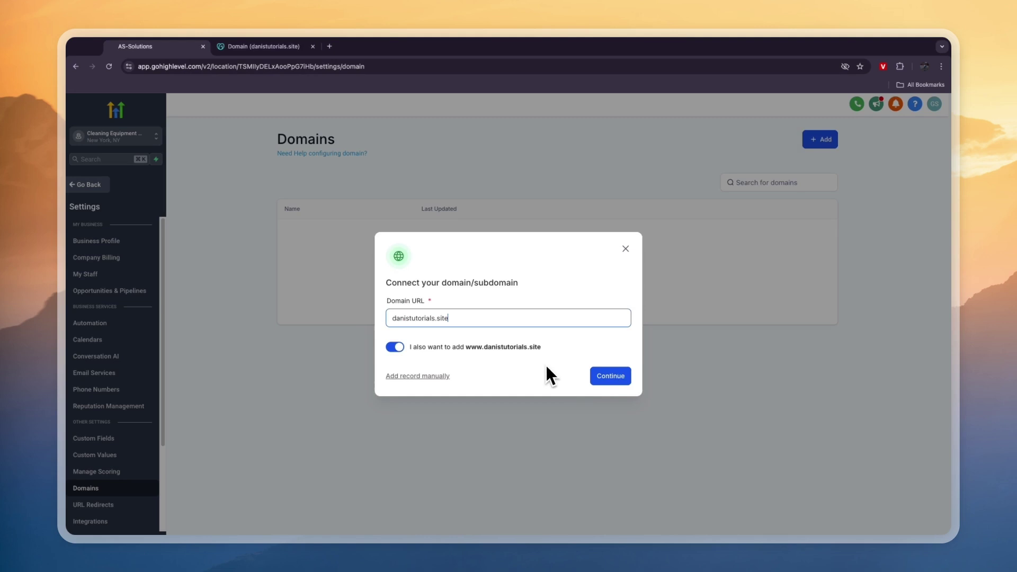
pyautogui.moveTo(411, 349); pyautogui.dragTo(542, 349)
pyautogui.click(475, 351)
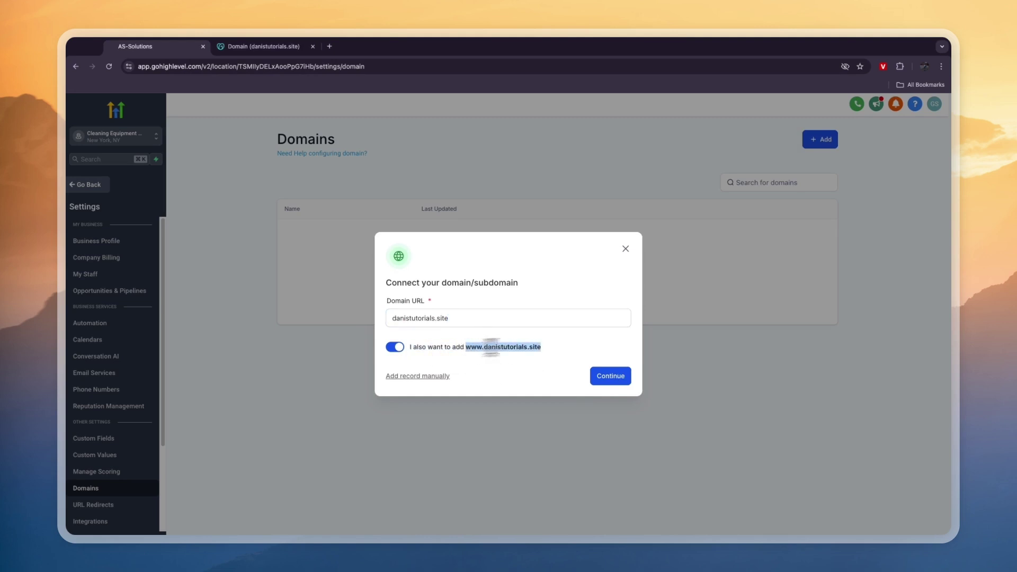
pyautogui.click(526, 361)
pyautogui.click(602, 380)
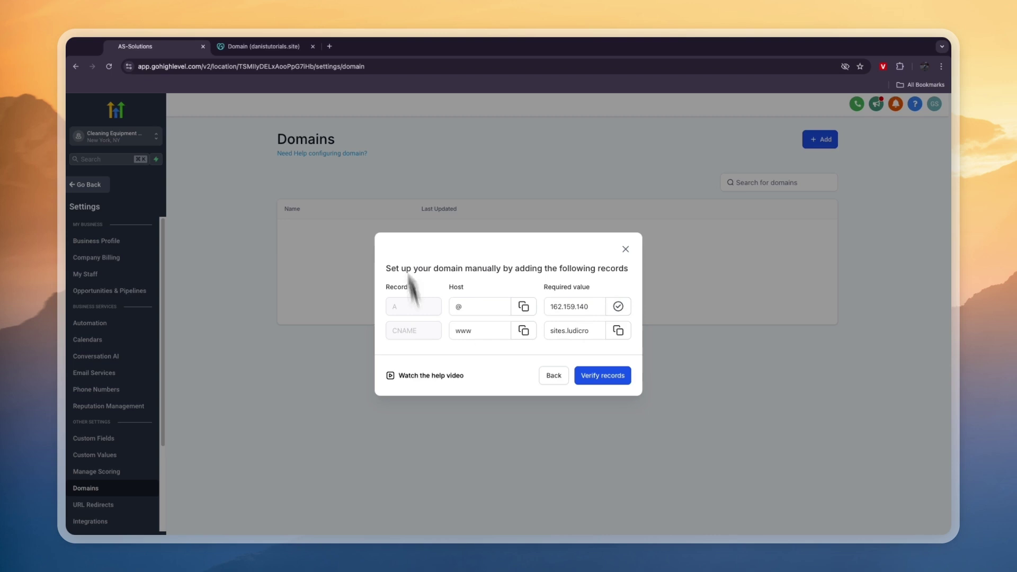
# - Go back to the GoDaddy page for danistutorials.site once the A and CNAME records appear
pyautogui.click(252, 48)
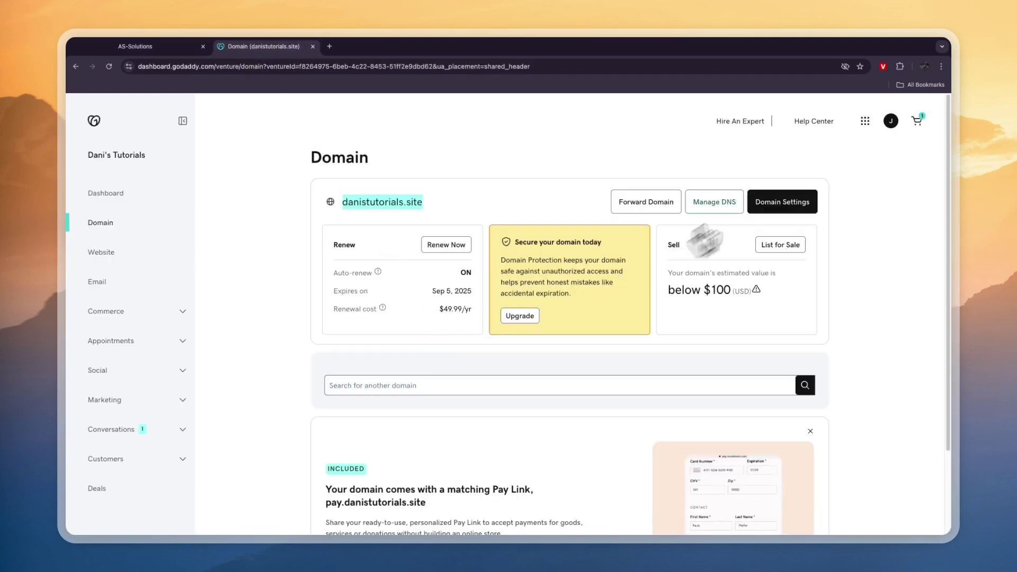
# - In Manage DNS, delete the A, www CNAME and shopify_verification TXT records
pyautogui.click(727, 209)
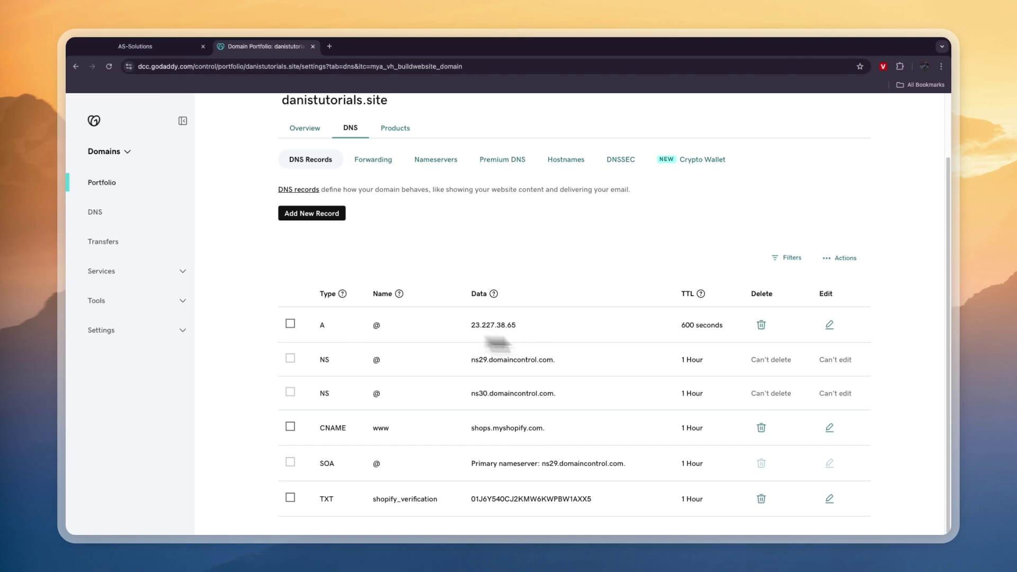
pyautogui.click(835, 393)
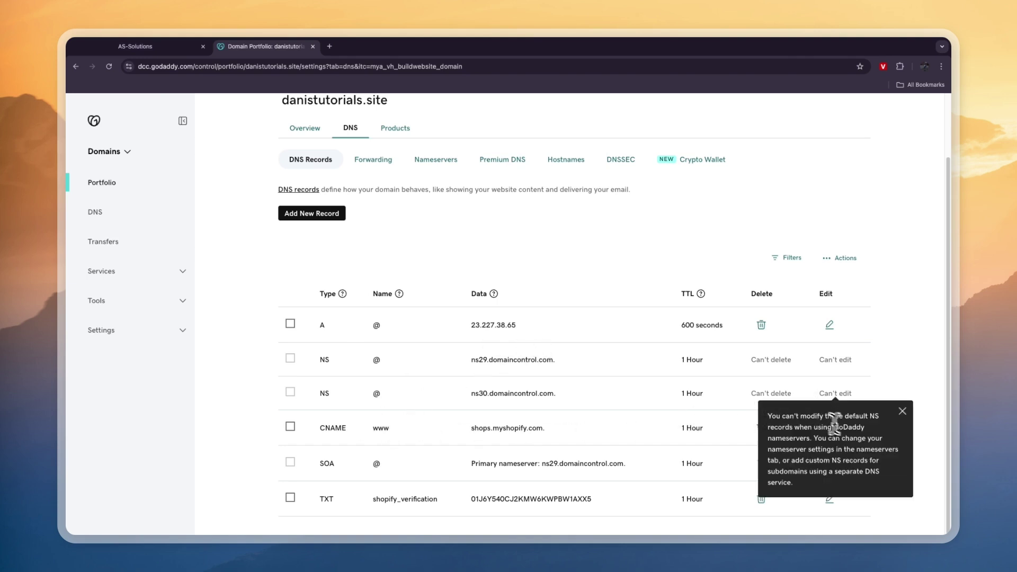
pyautogui.click(761, 325)
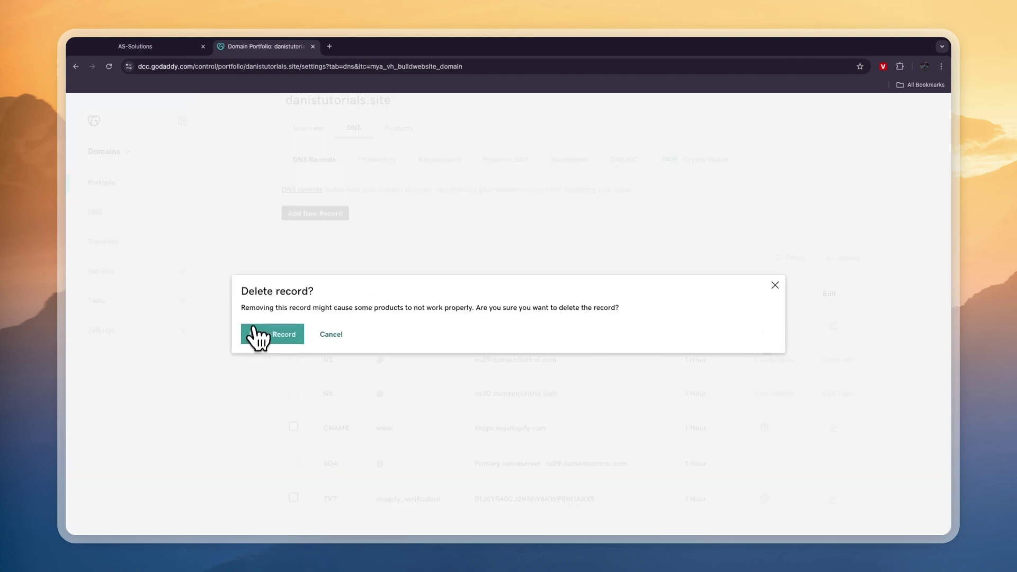
pyautogui.click(273, 334)
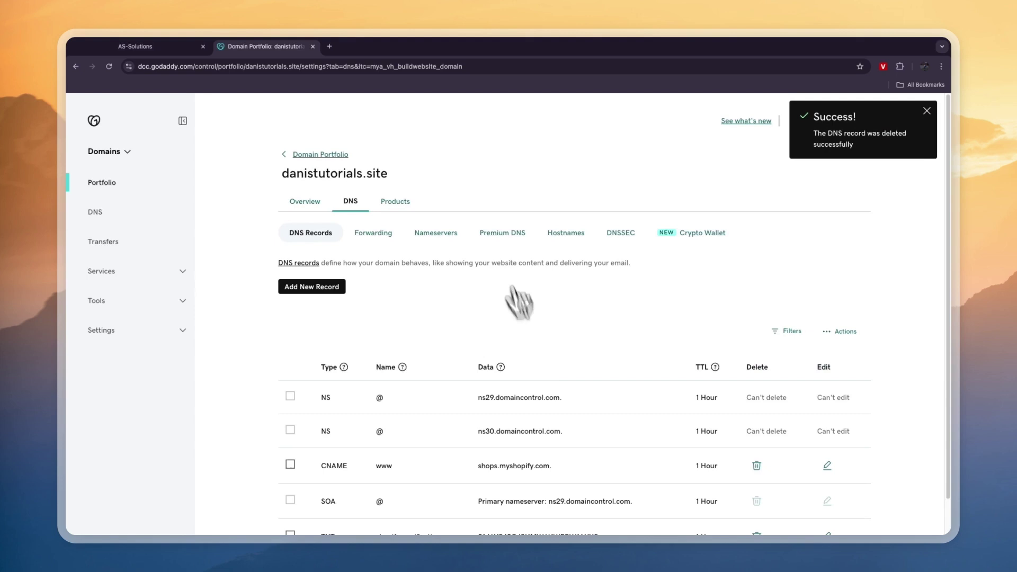
pyautogui.click(756, 428)
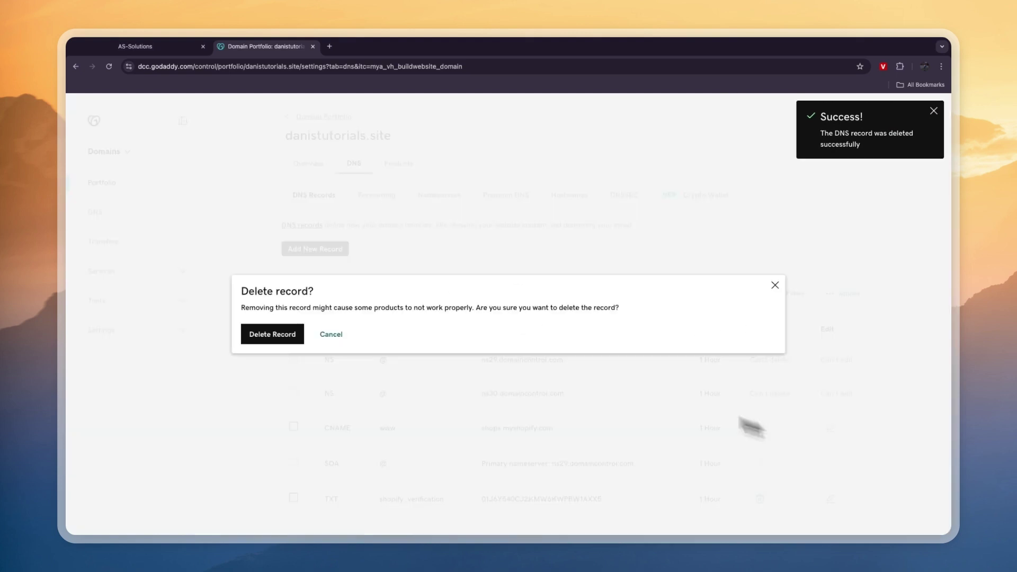
pyautogui.click(296, 336)
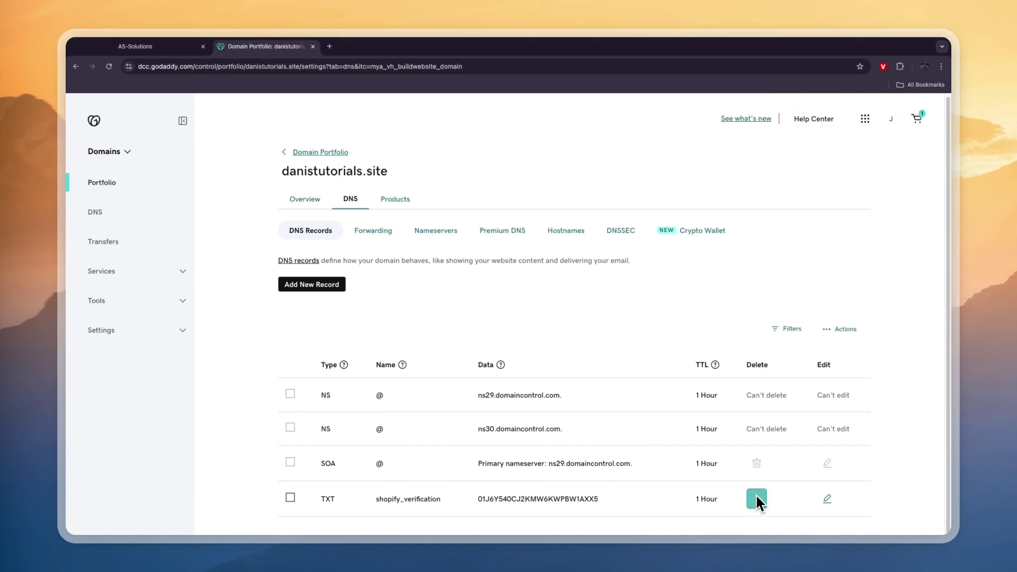
pyautogui.click(757, 499)
pyautogui.click(291, 333)
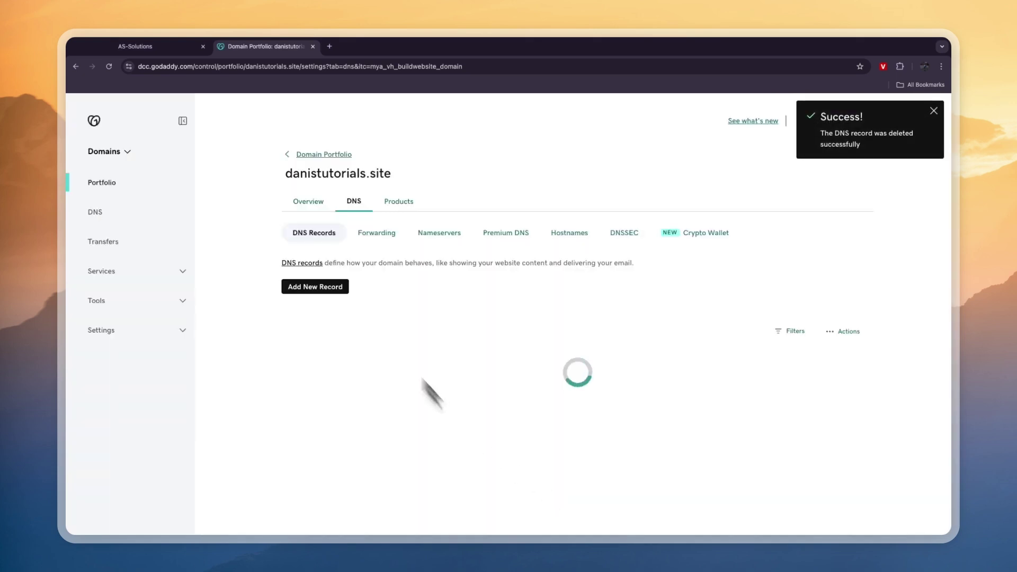
# - Add a GoDaddy A record with Name @ and value 162.159.140.166, copied from GoHighLevel
pyautogui.click(313, 287)
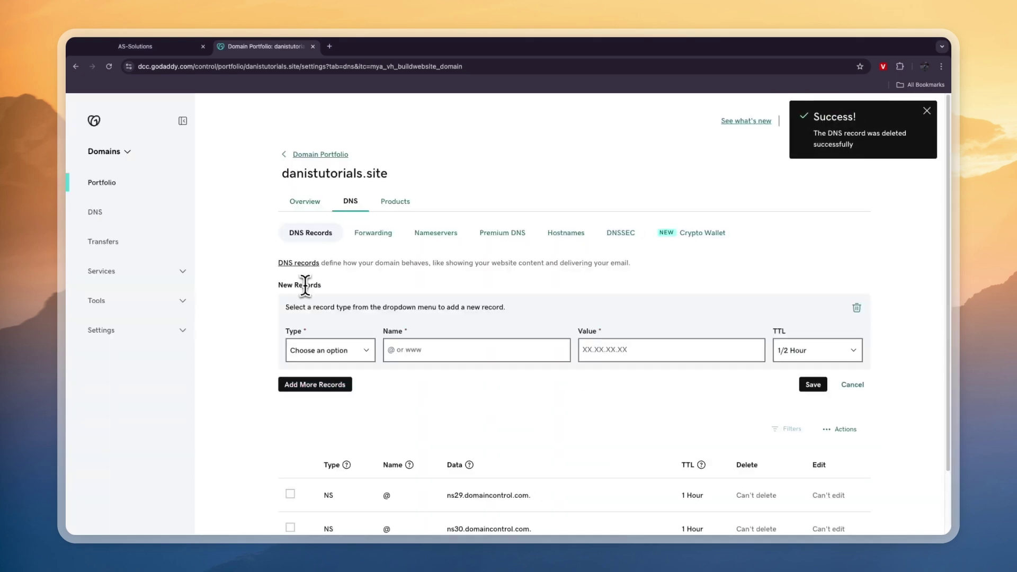
pyautogui.click(317, 351)
pyautogui.click(148, 49)
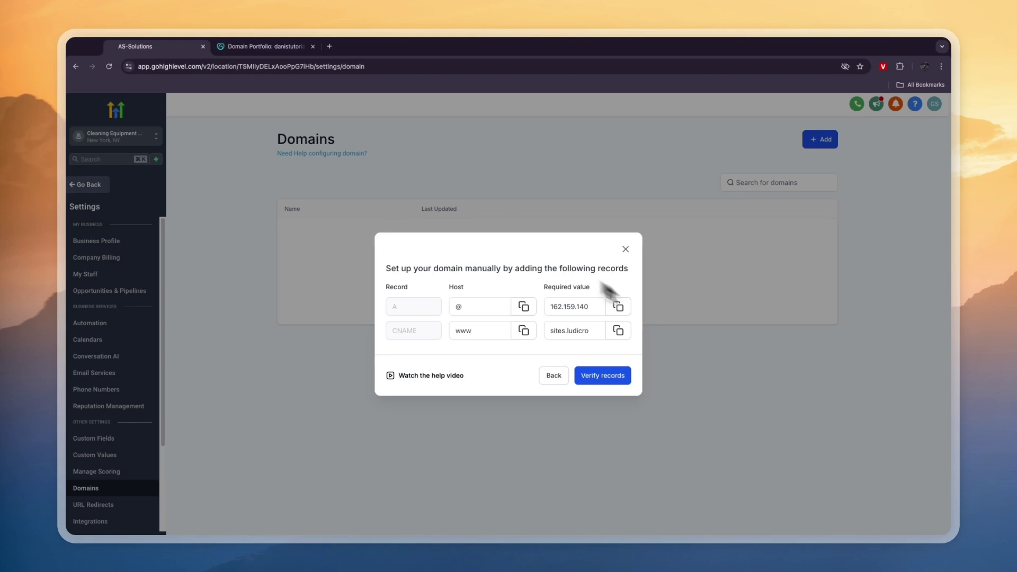
pyautogui.click(617, 306)
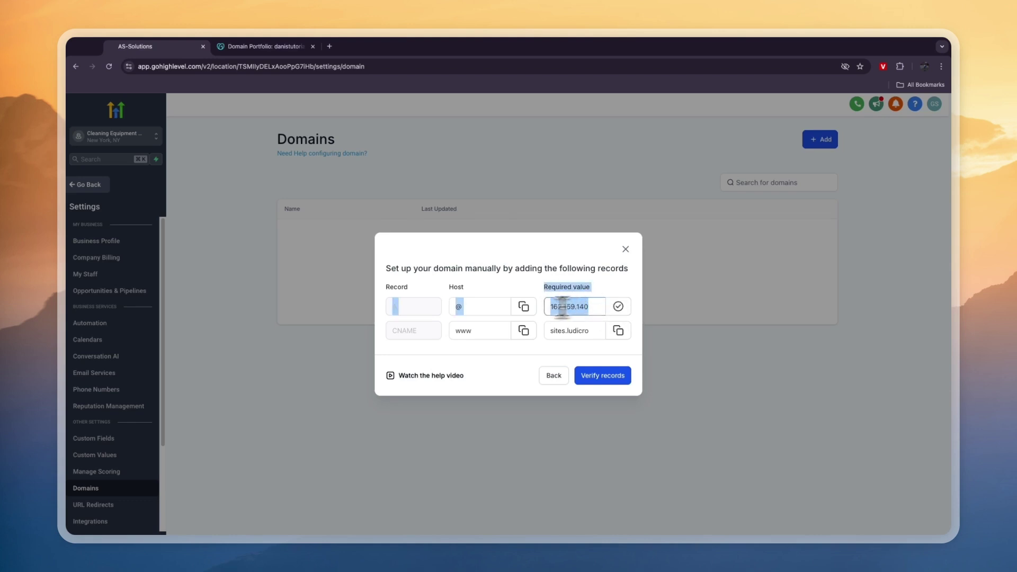
pyautogui.click(459, 305)
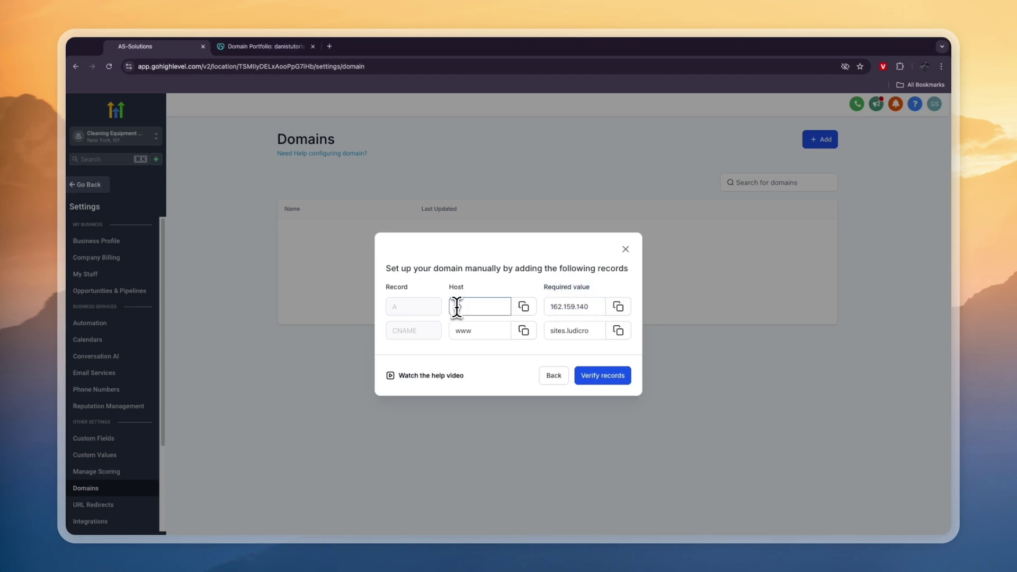
pyautogui.click(254, 46)
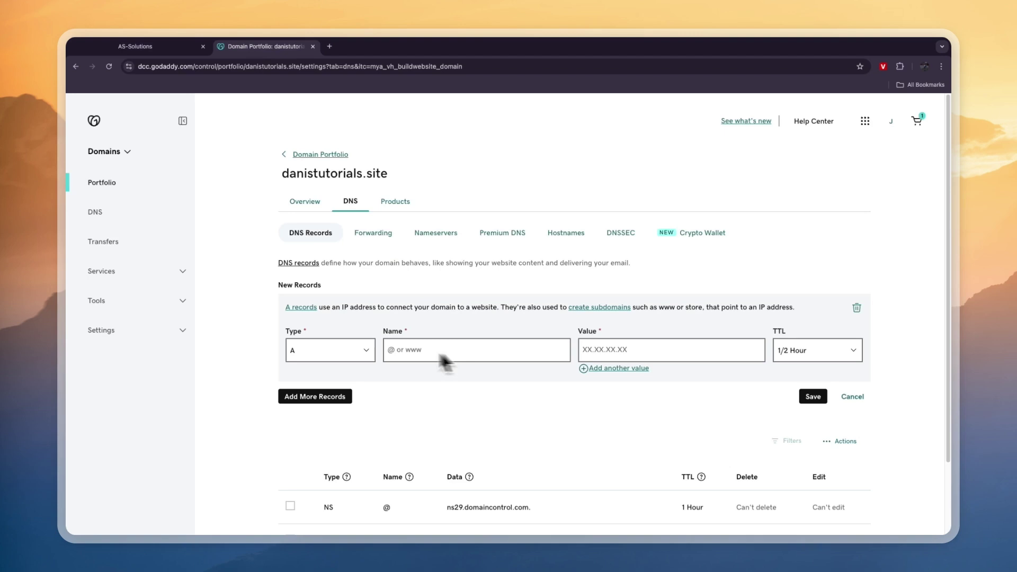
pyautogui.click(410, 347)
pyautogui.click(443, 404)
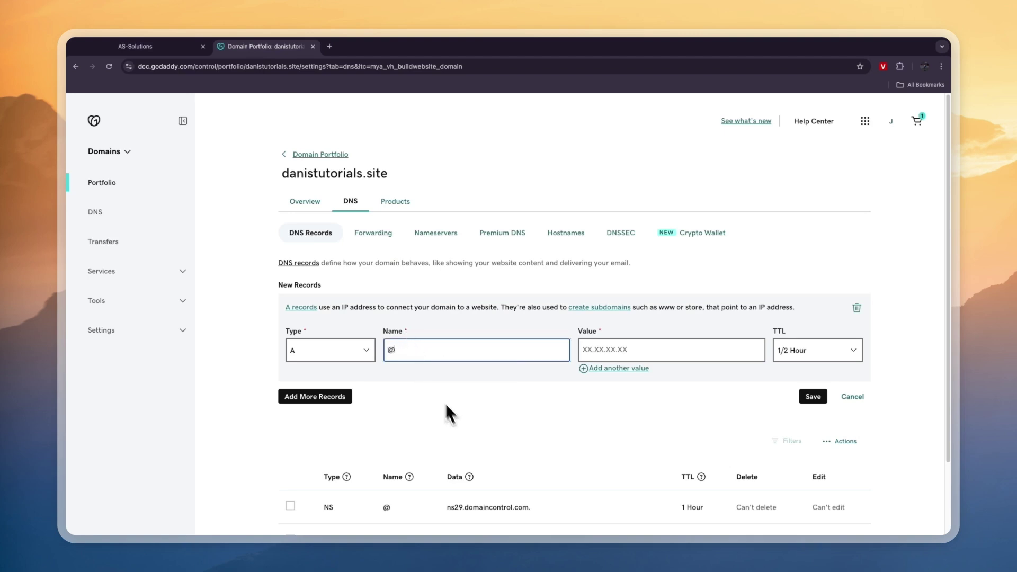
pyautogui.click(619, 350)
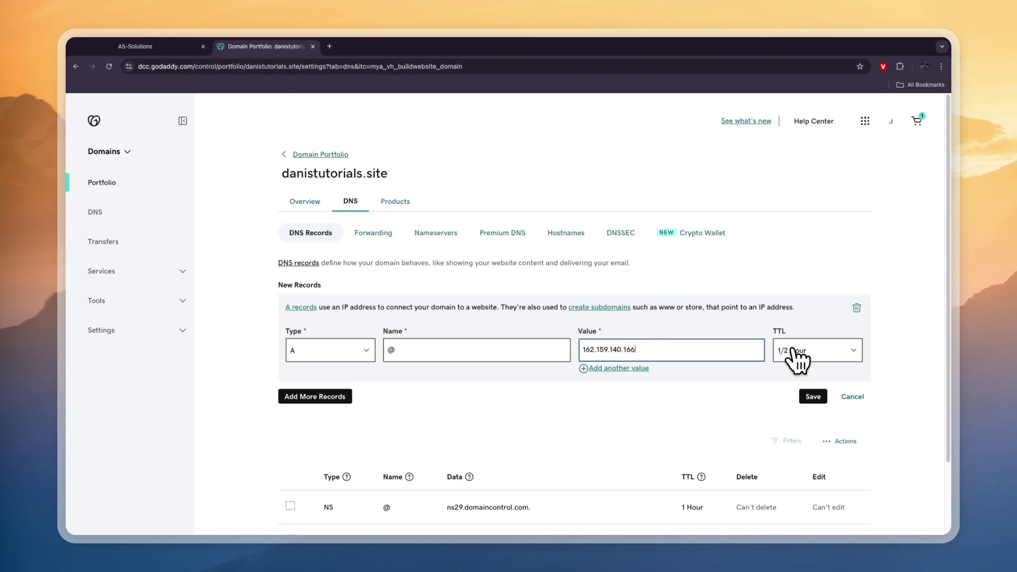
pyautogui.click(812, 398)
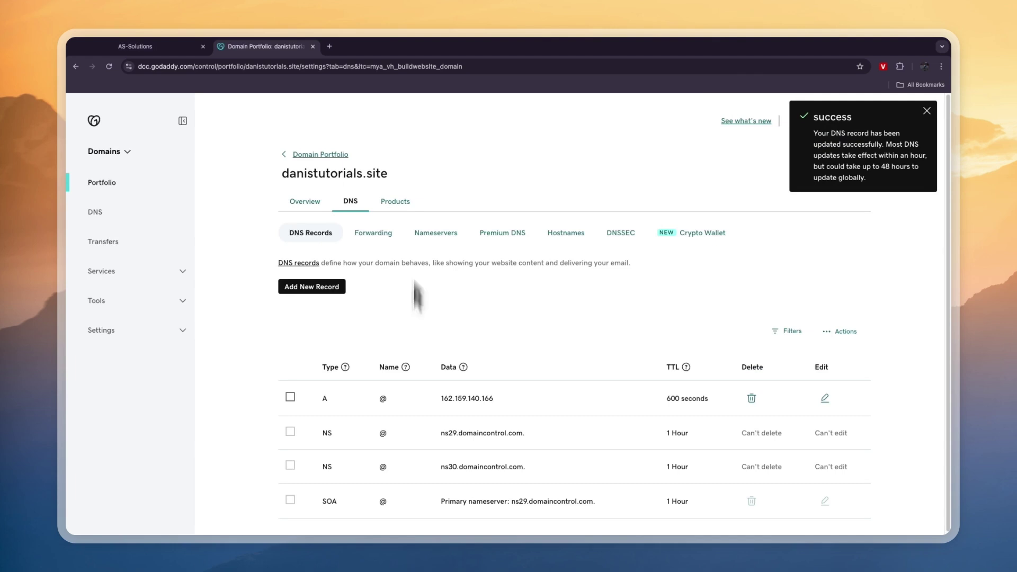
pyautogui.click(139, 55)
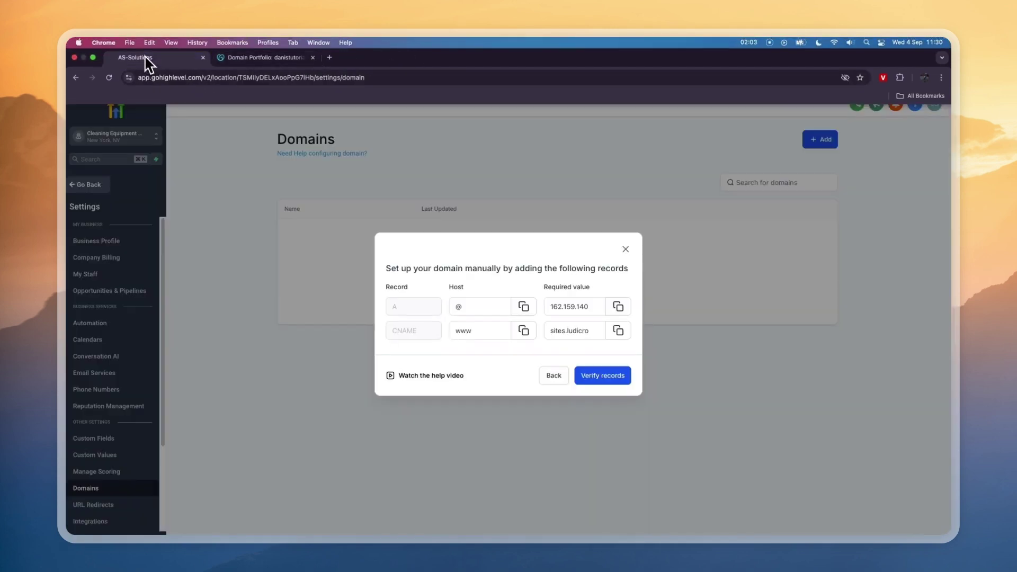
# - Copy GoHighLevel's CNAME target and start a new CNAME record in GoDaddy DNS
pyautogui.click(618, 330)
pyautogui.click(476, 331)
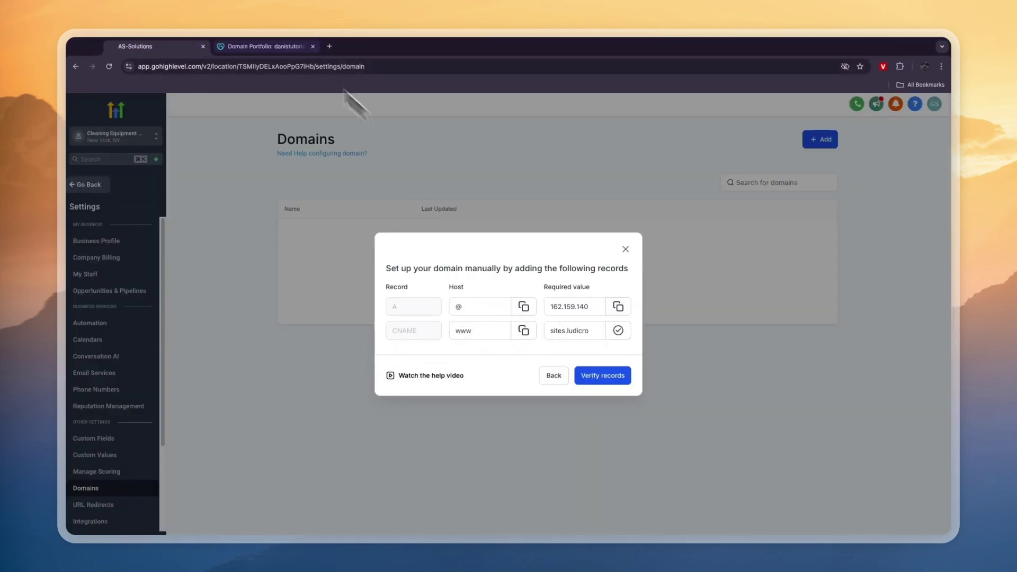
pyautogui.click(265, 47)
pyautogui.click(309, 286)
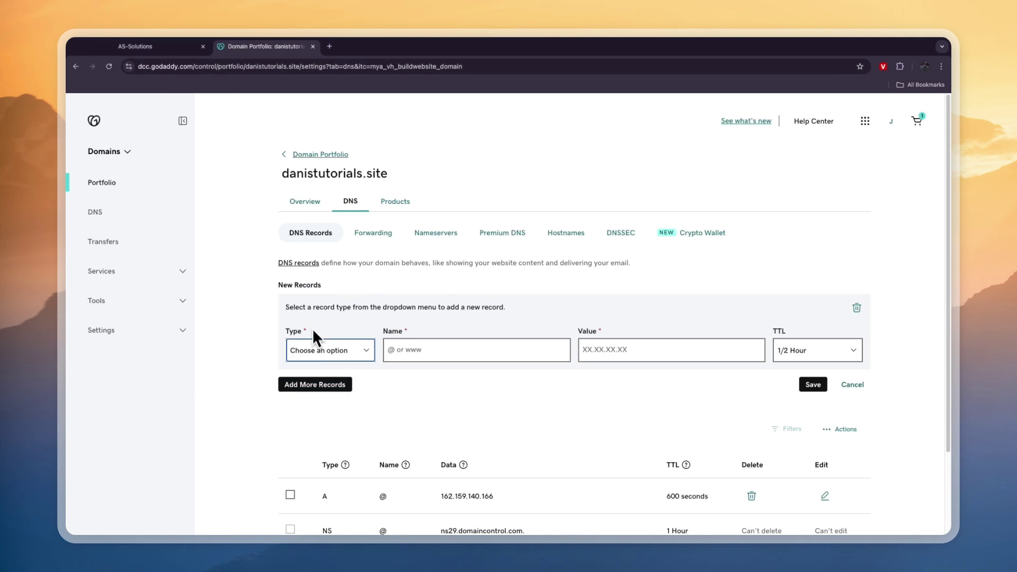
pyautogui.click(315, 350)
pyautogui.click(317, 390)
# - Set the CNAME name to www with value sites.ludicrous.cloud and save it
pyautogui.click(418, 352)
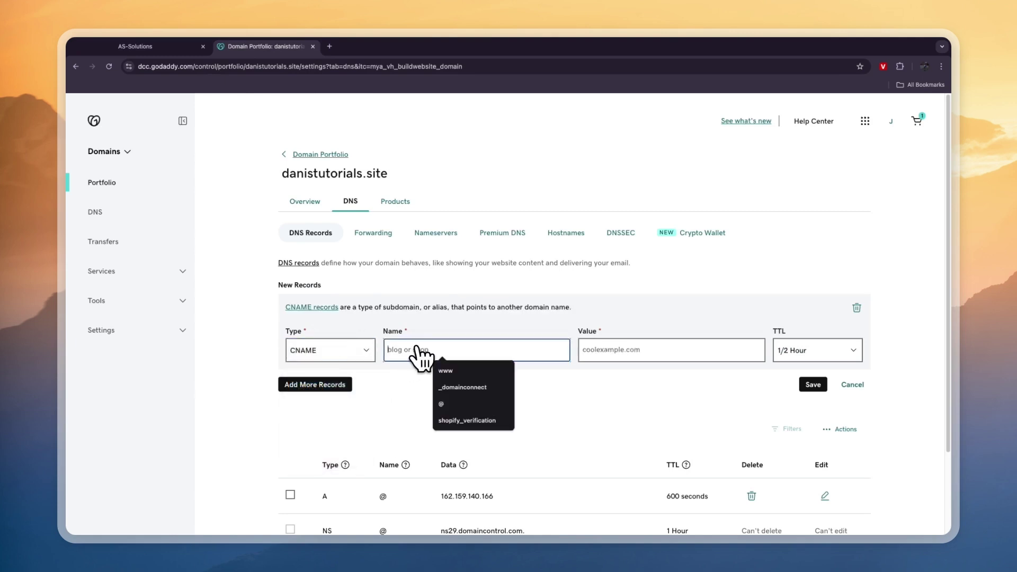
pyautogui.click(446, 370)
pyautogui.click(635, 350)
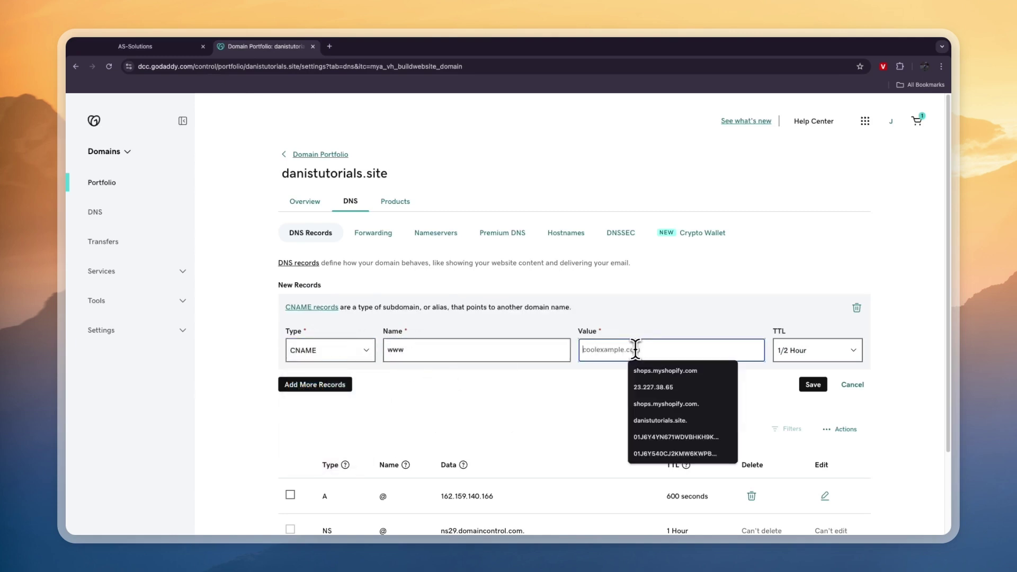
pyautogui.press('super+v')
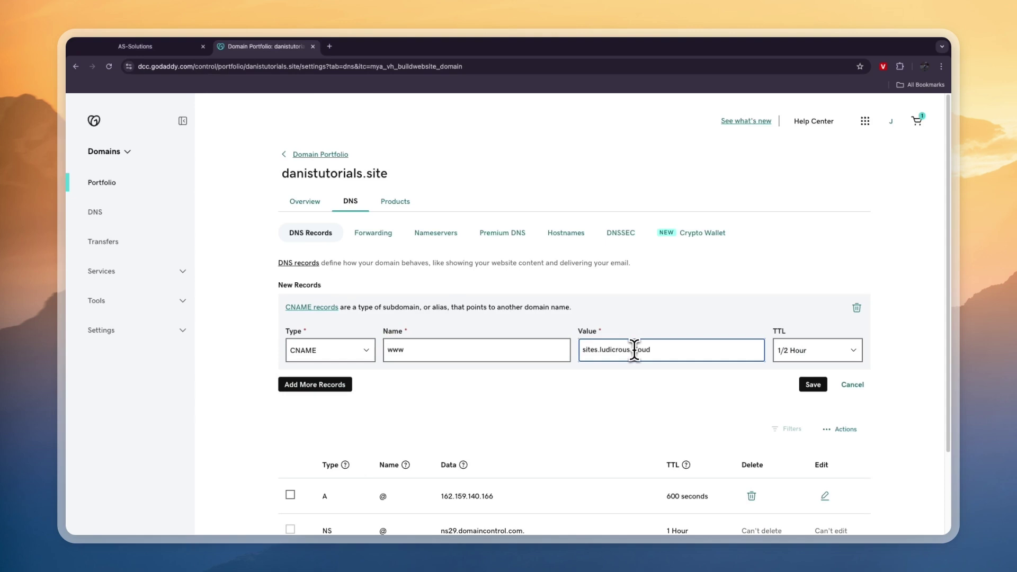
pyautogui.click(813, 385)
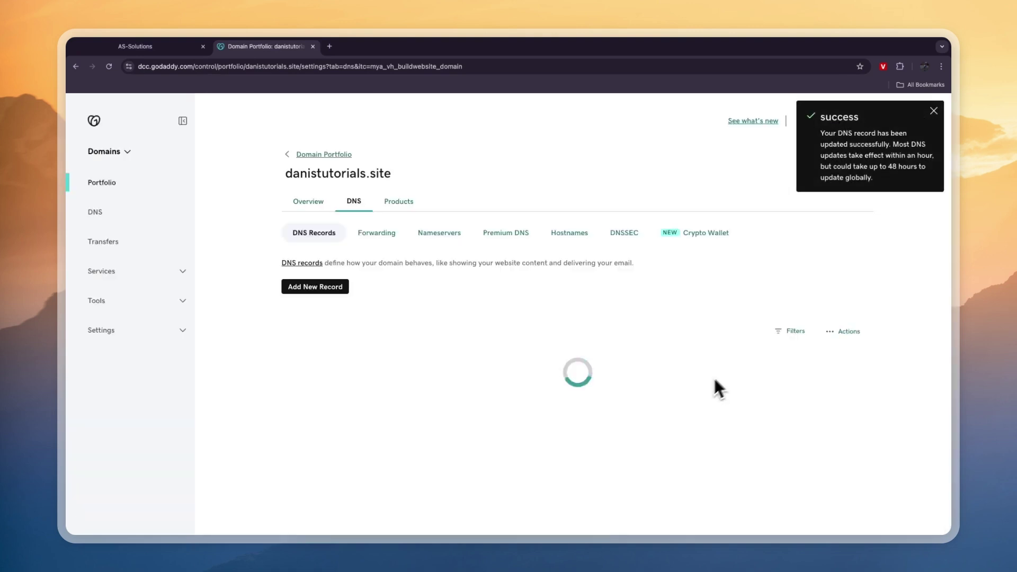
pyautogui.scroll(-1, 590, 304)
pyautogui.scroll(-1, 588, 305)
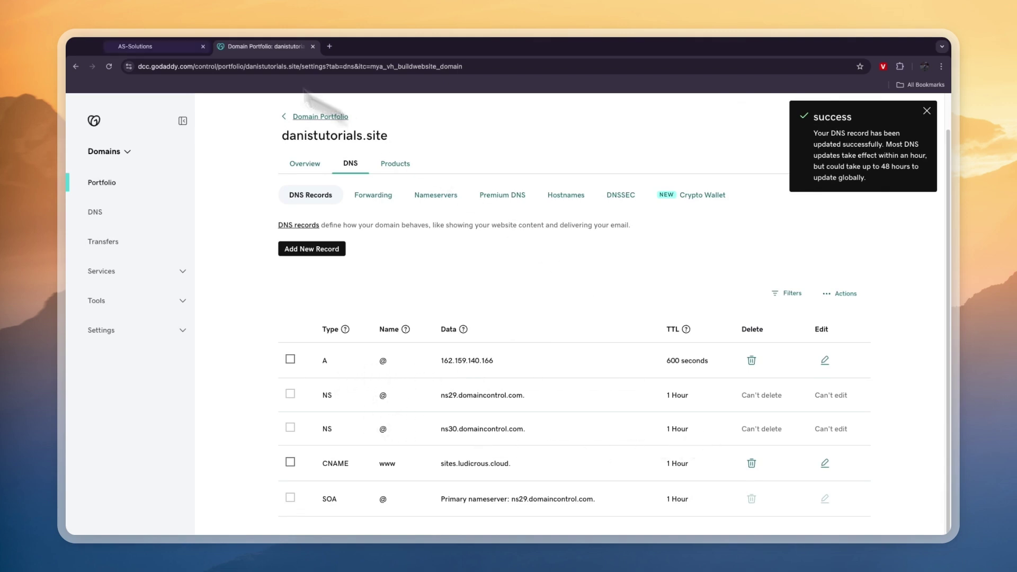
pyautogui.click(159, 46)
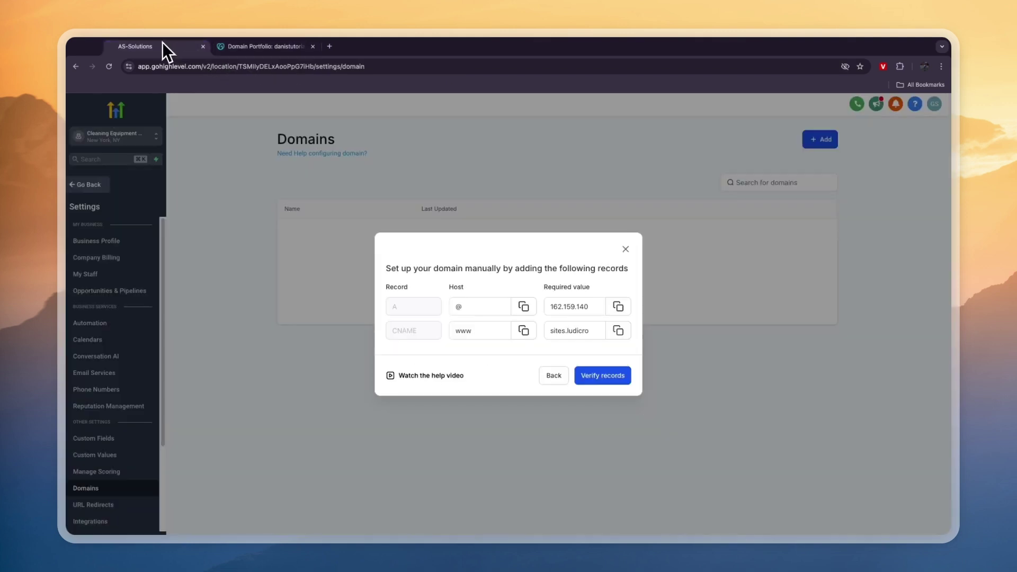
# - Verify records in GoHighLevel and review the 'no CNAME/A record found' error and DNS timing warning
pyautogui.click(609, 377)
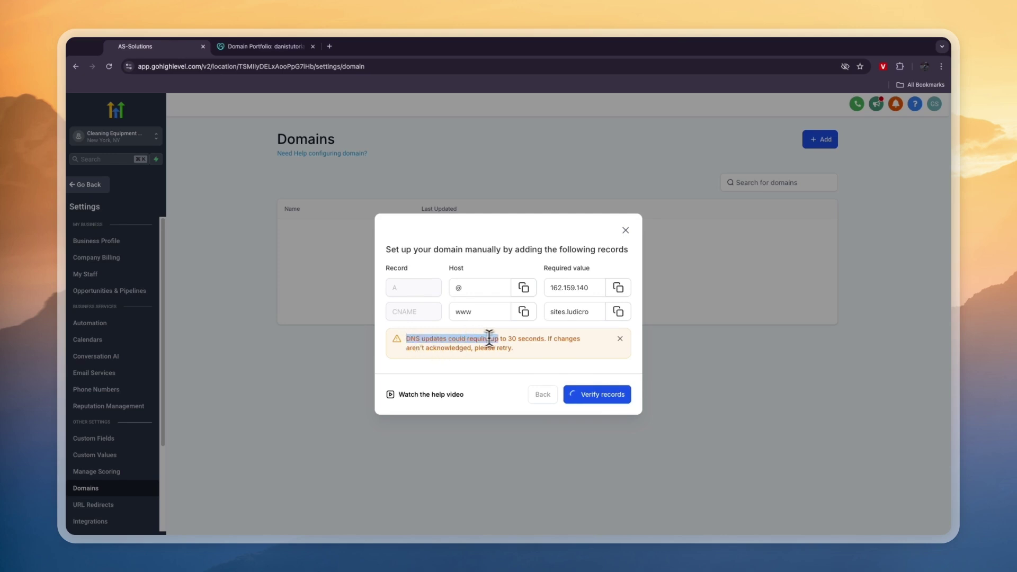
pyautogui.moveTo(489, 337); pyautogui.dragTo(541, 337)
pyautogui.click(556, 353)
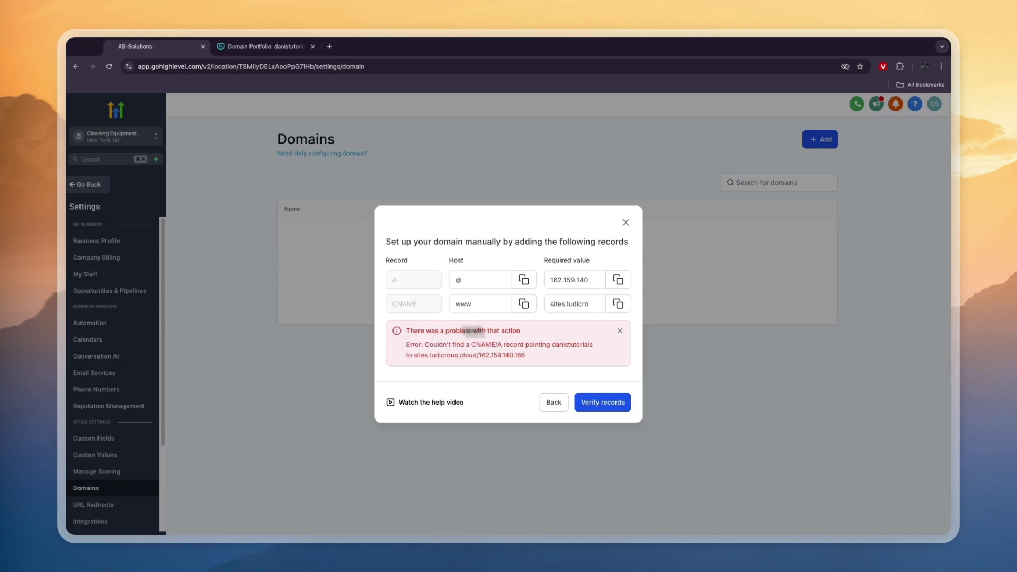
pyautogui.moveTo(403, 331); pyautogui.dragTo(530, 353)
pyautogui.click(271, 47)
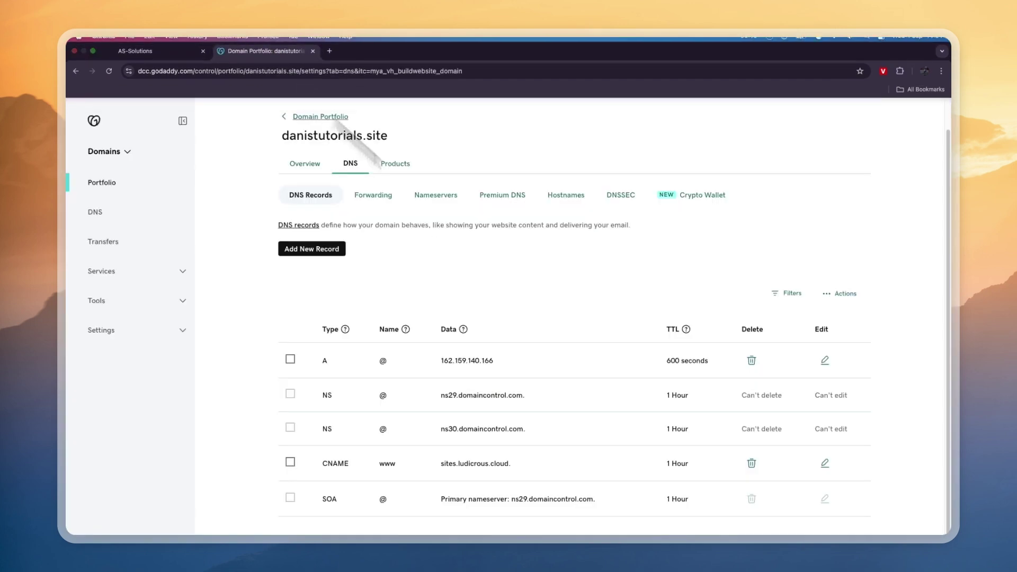
pyautogui.click(686, 329)
pyautogui.click(670, 440)
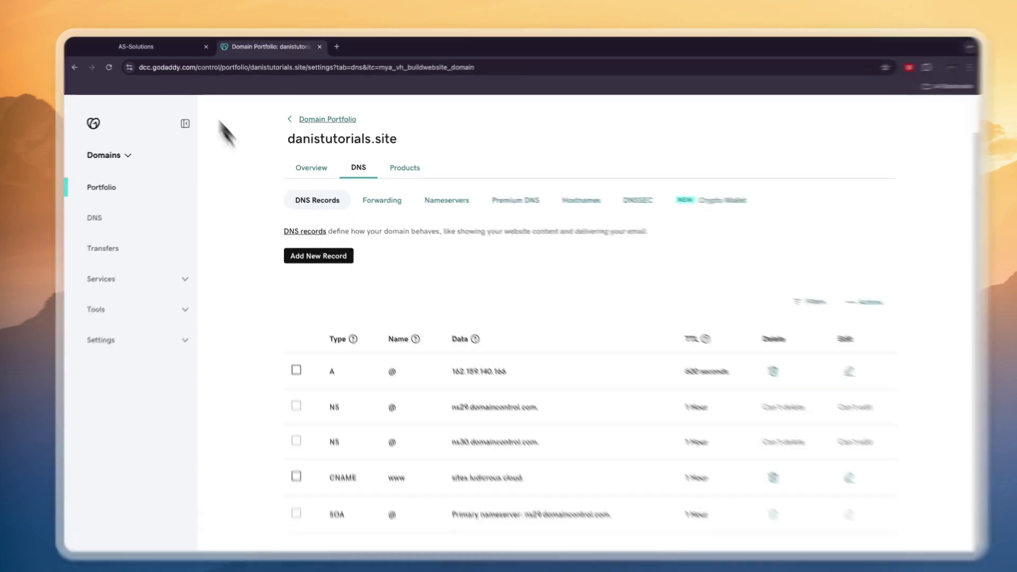
# - Retry verifying the DNS records in GoHighLevel, then close the manual setup dialog
pyautogui.click(135, 46)
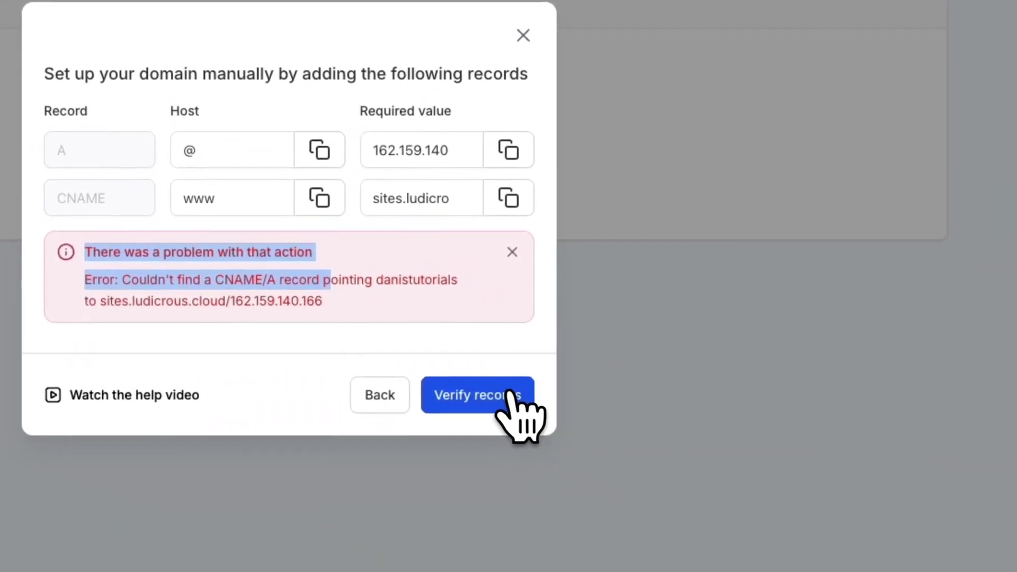
pyautogui.click(657, 495)
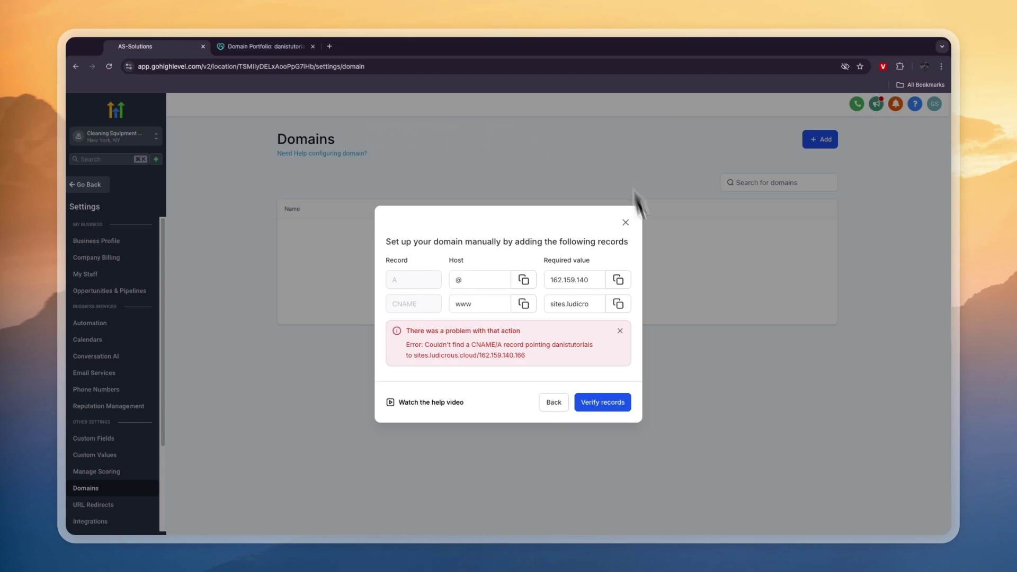
pyautogui.click(625, 223)
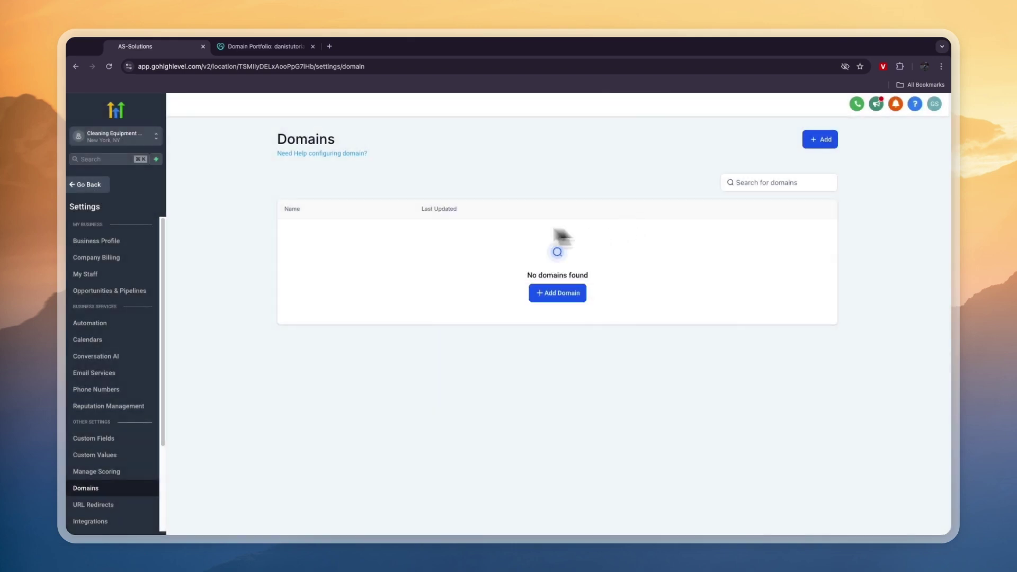
# - Dismiss a new Add Domain dialog and load the HighLevel 30-day trial page in a new window
pyautogui.click(570, 296)
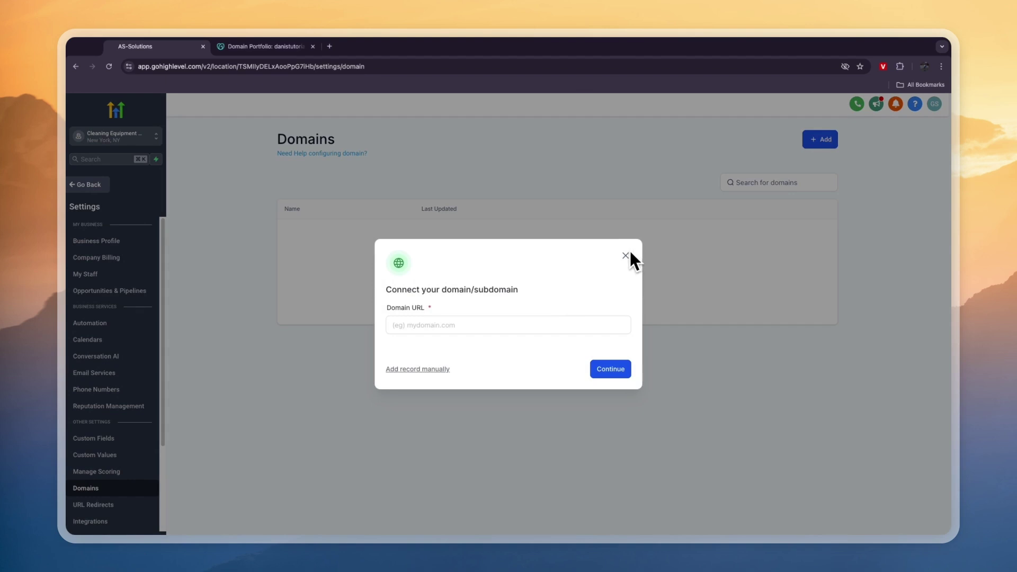
pyautogui.click(626, 256)
pyautogui.click(257, 47)
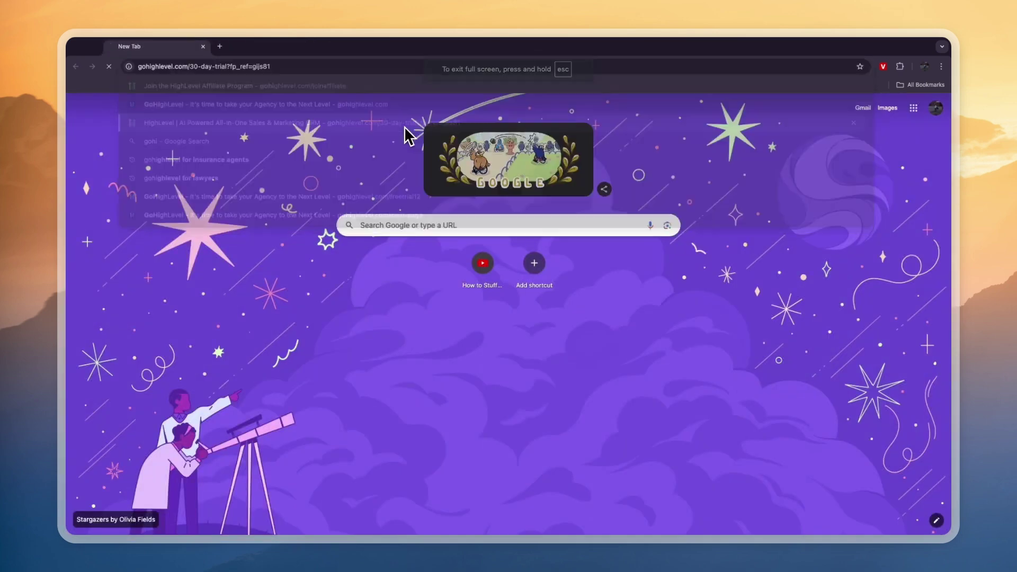
pyautogui.press('Return')
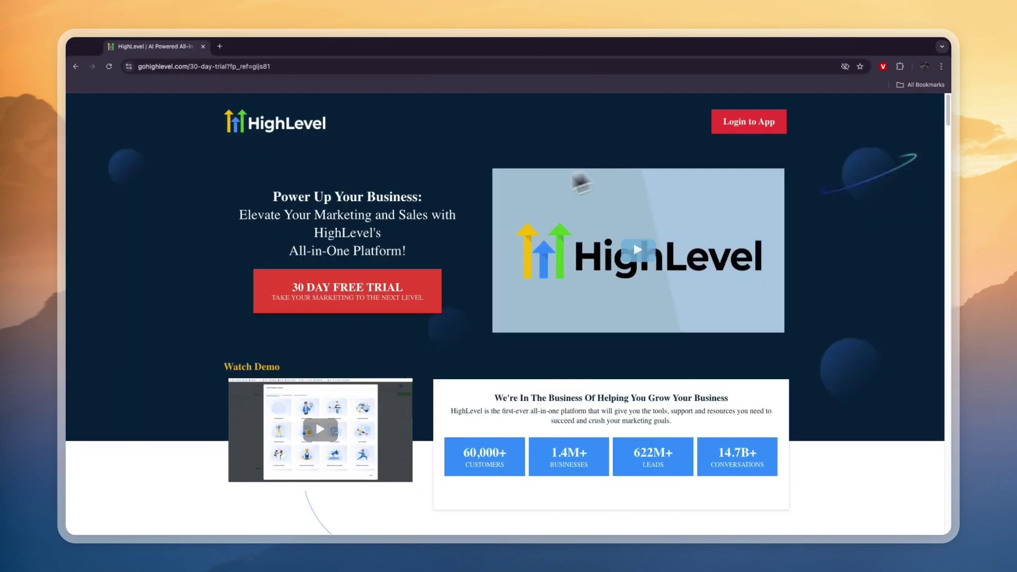
# - Open the 30 DAY FREE TRIAL signup form on HighLevel's page, then close it
pyautogui.click(347, 310)
pyautogui.click(658, 146)
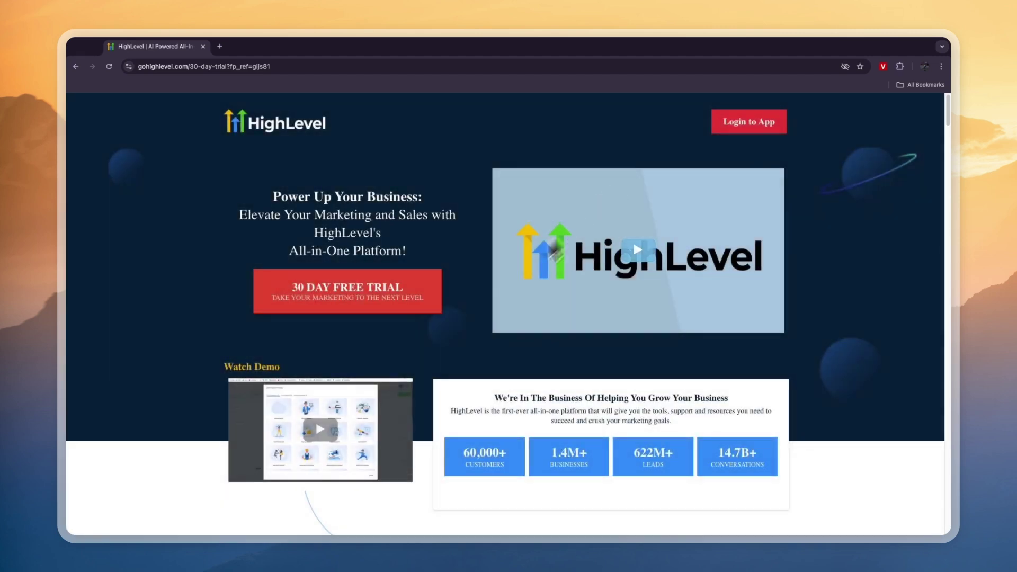